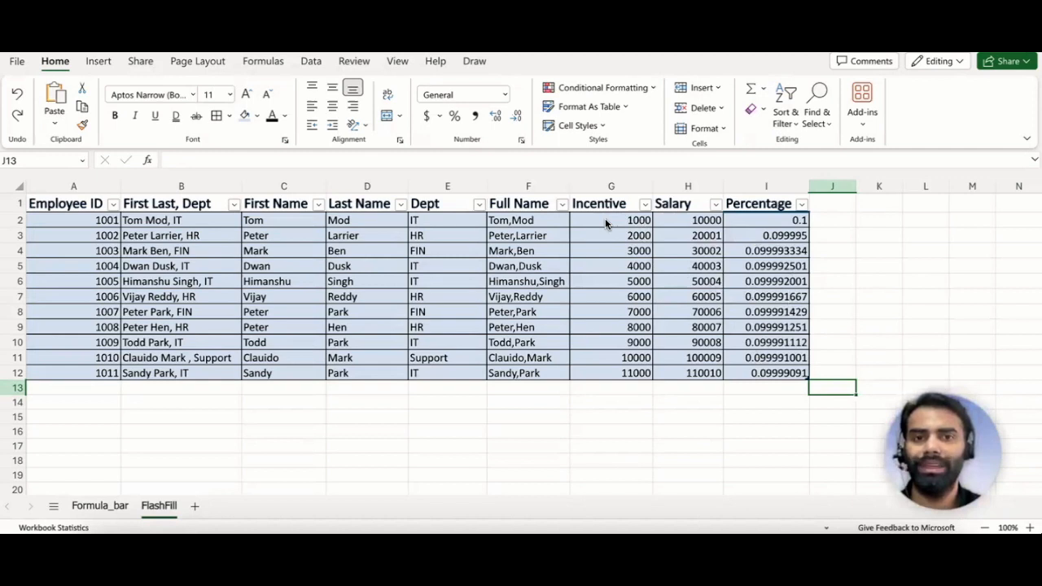
left_click_drag(604, 218, 606, 371)
left_click(618, 416)
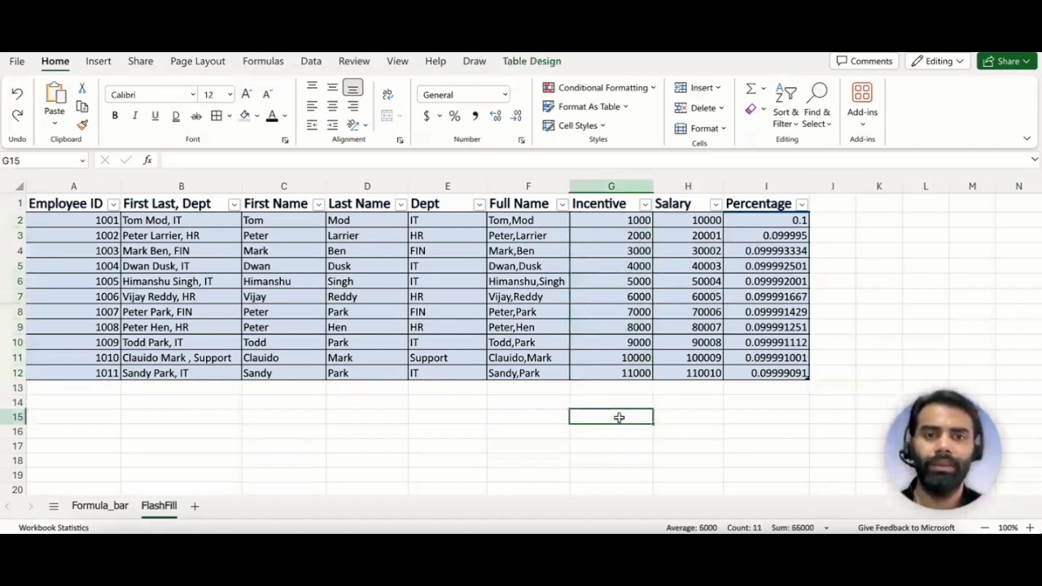
left_click_drag(625, 222, 618, 373)
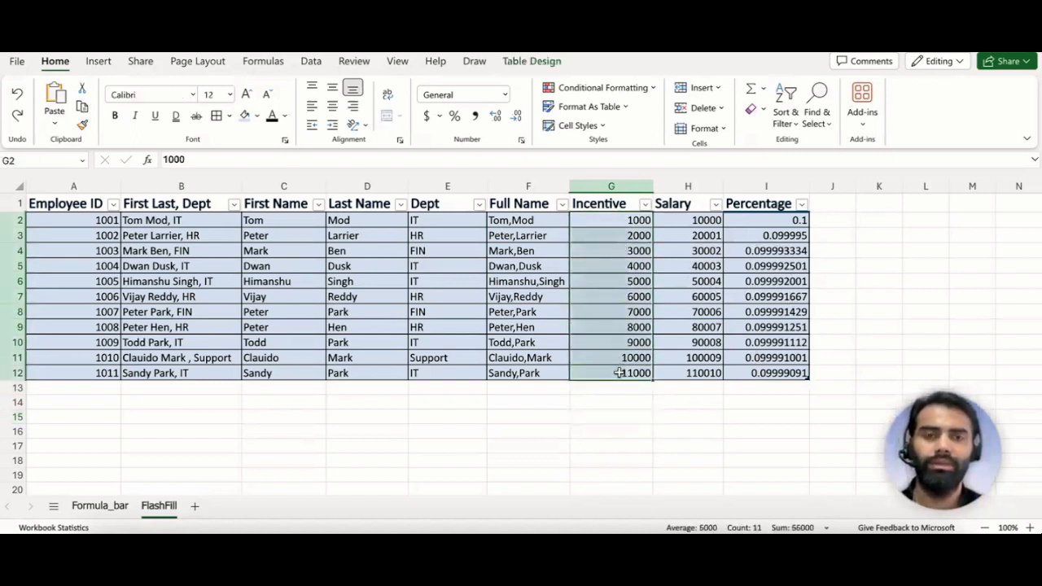
left_click(637, 412)
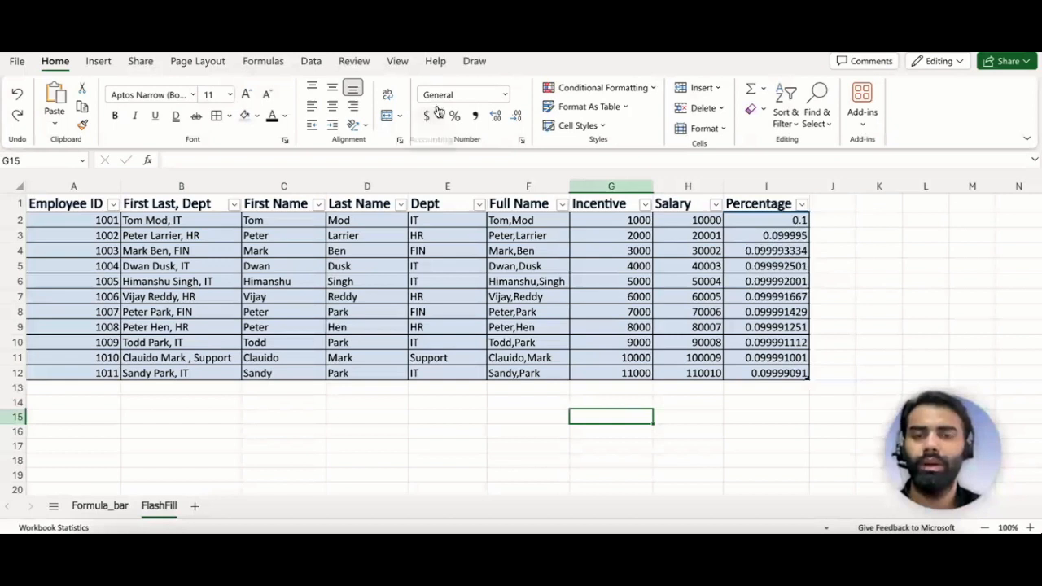
Step: Format the Incentive values in G2:G12 as Currency
left_click(617, 223)
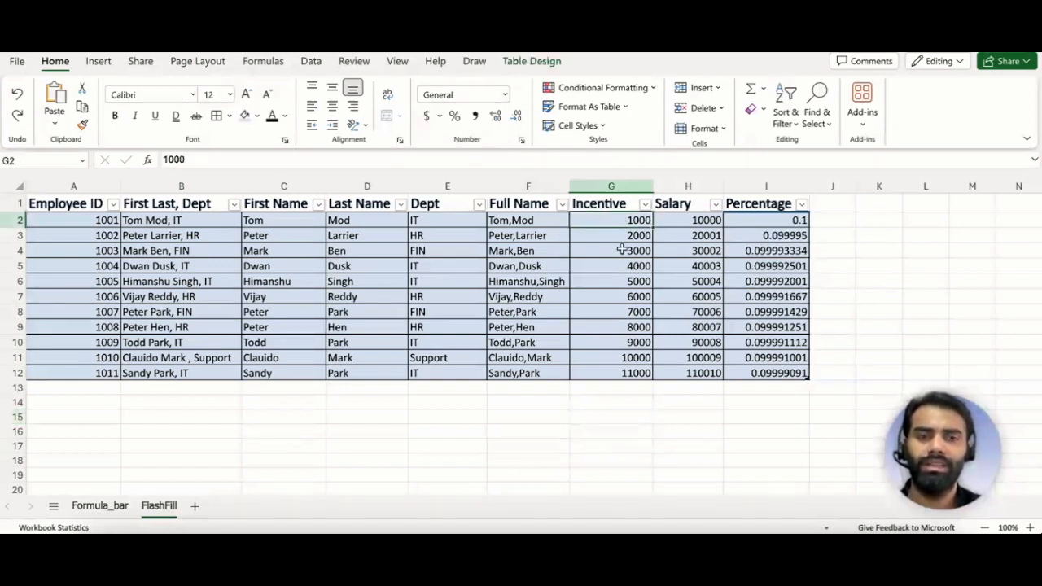
left_click(620, 372)
left_click_drag(621, 220, 619, 372)
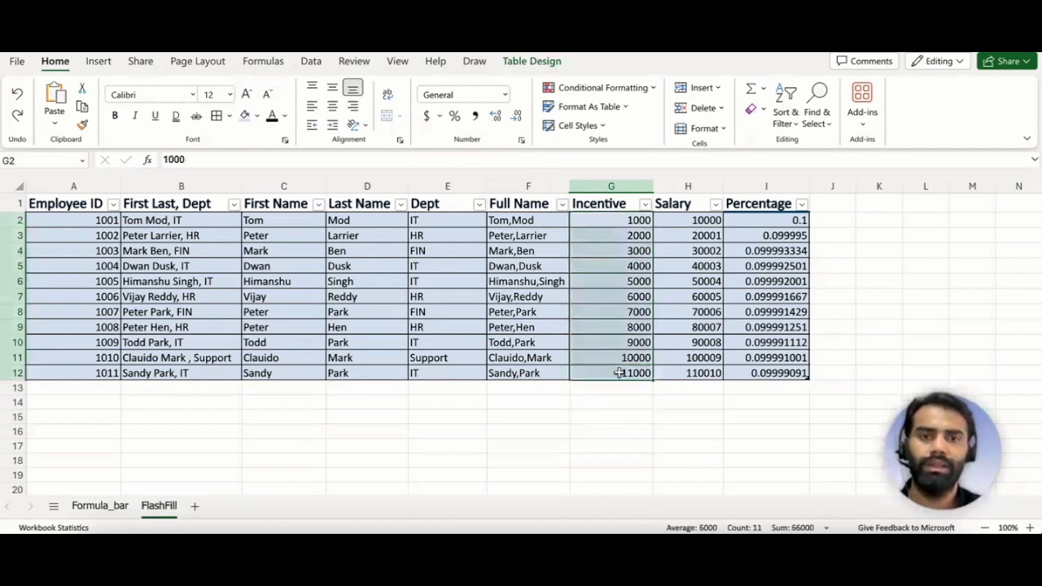
left_click(505, 96)
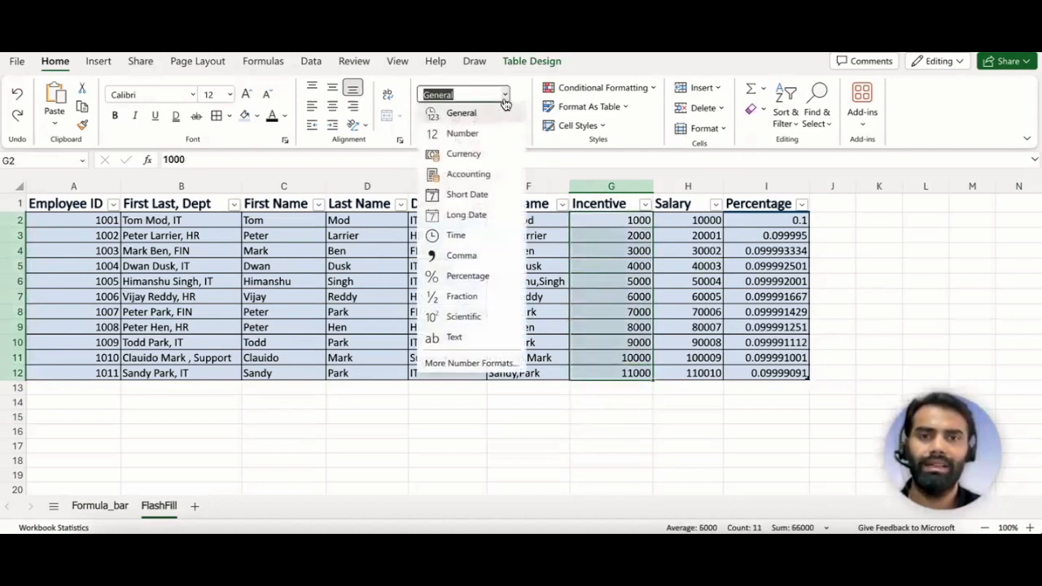
left_click(469, 156)
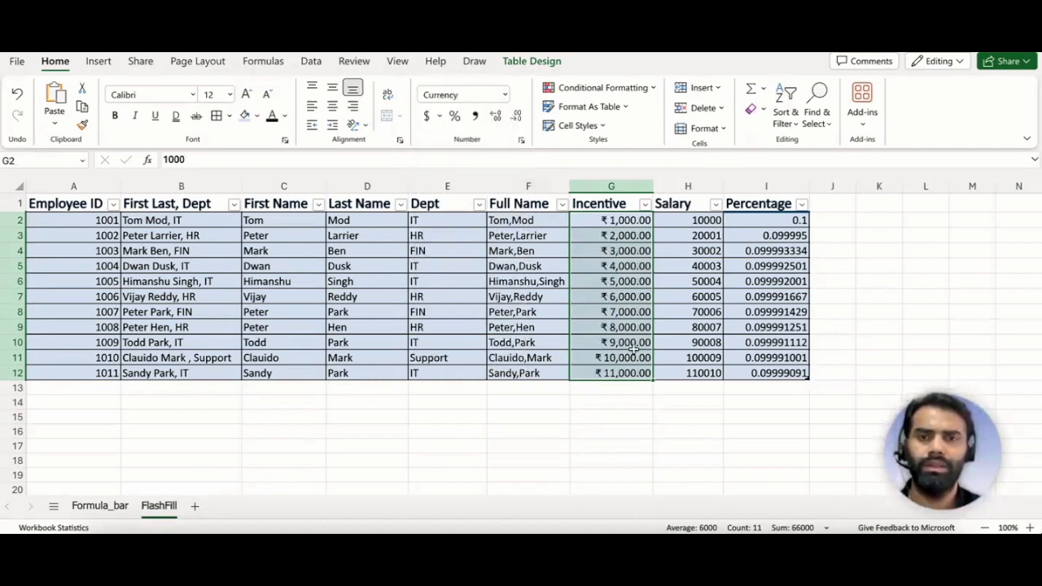
left_click(625, 412)
left_click(626, 221)
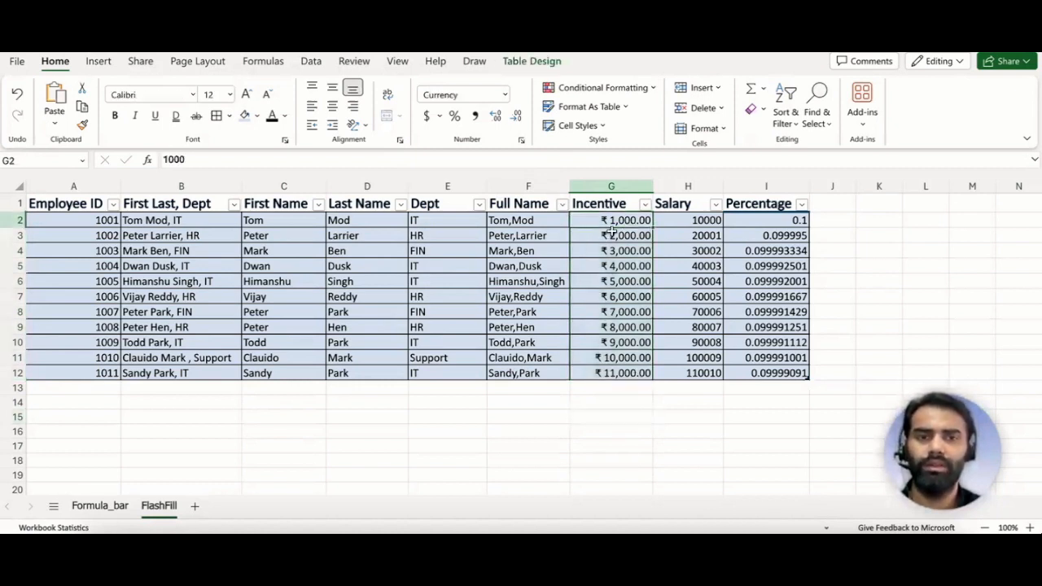
left_click(628, 399)
left_click(597, 224)
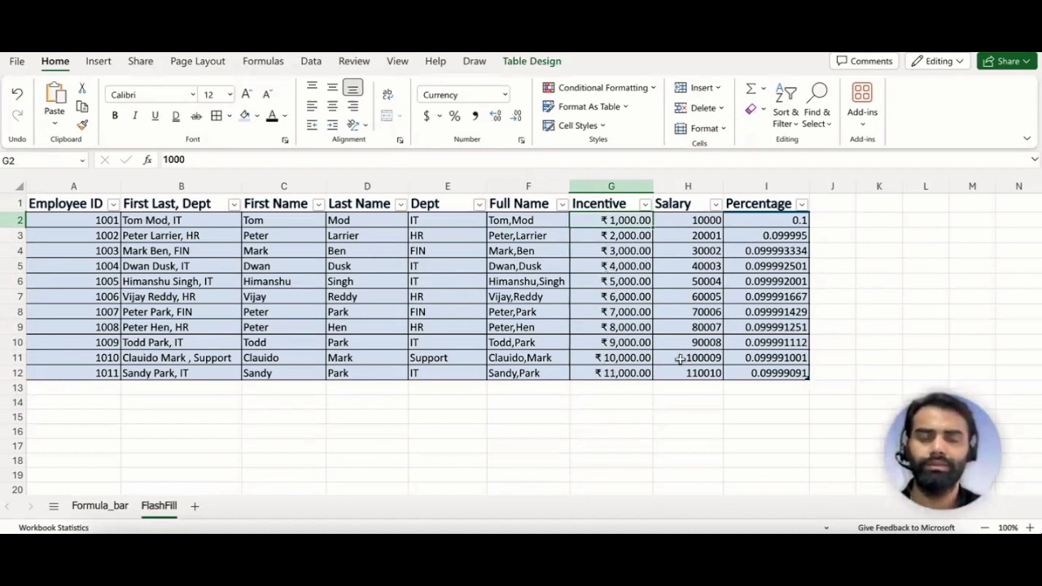
Step: Apply the Currency number format to the Salary values in H2:H12
left_click_drag(688, 214, 688, 372)
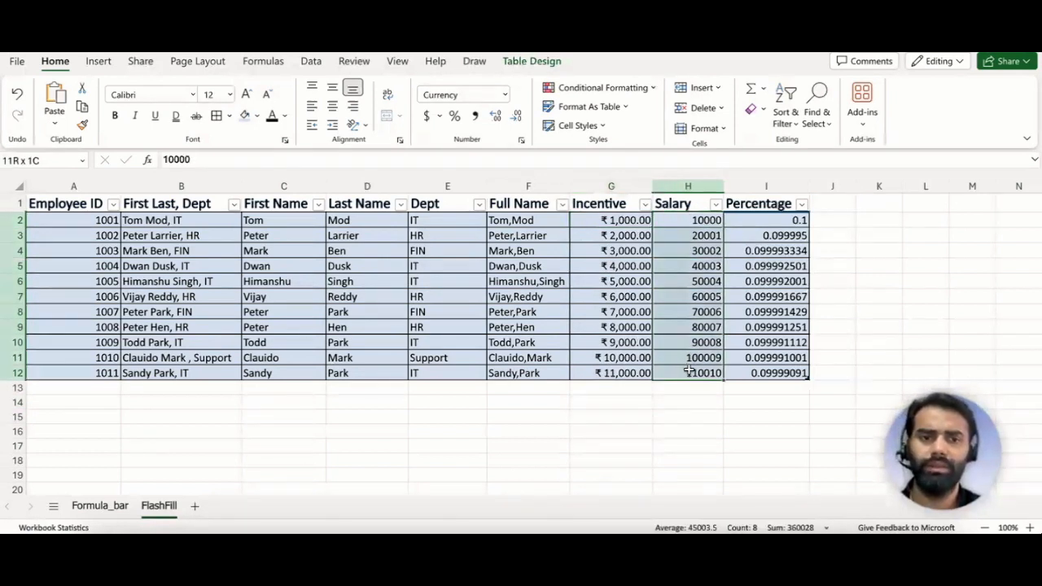
left_click(500, 97)
left_click(504, 96)
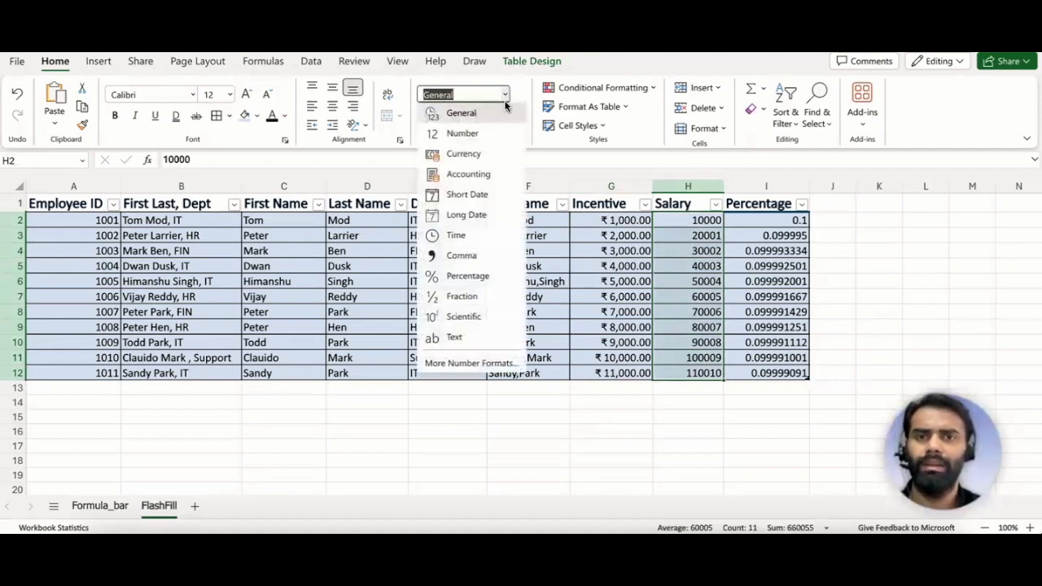
left_click(485, 154)
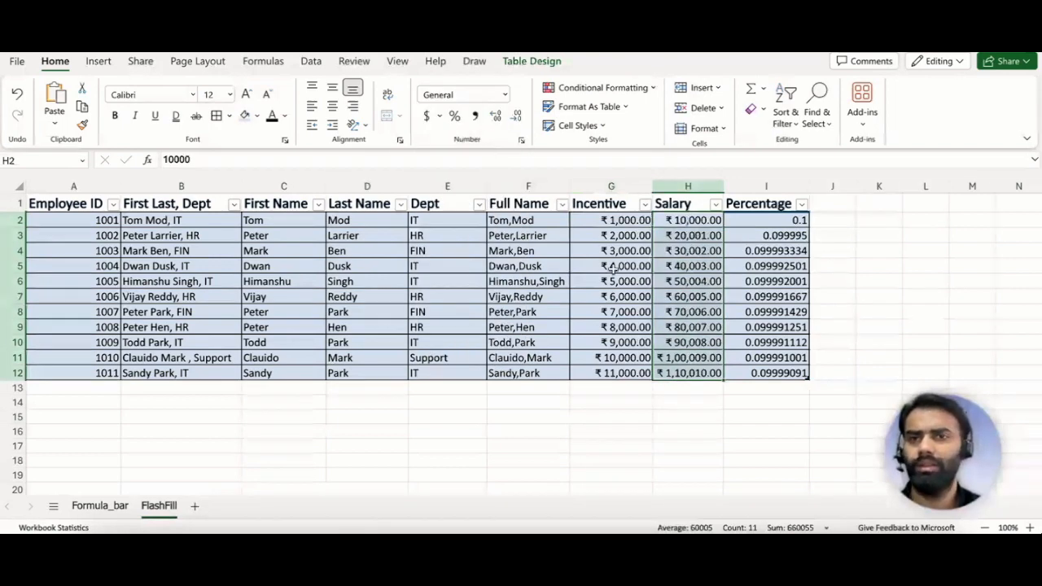
left_click(688, 391)
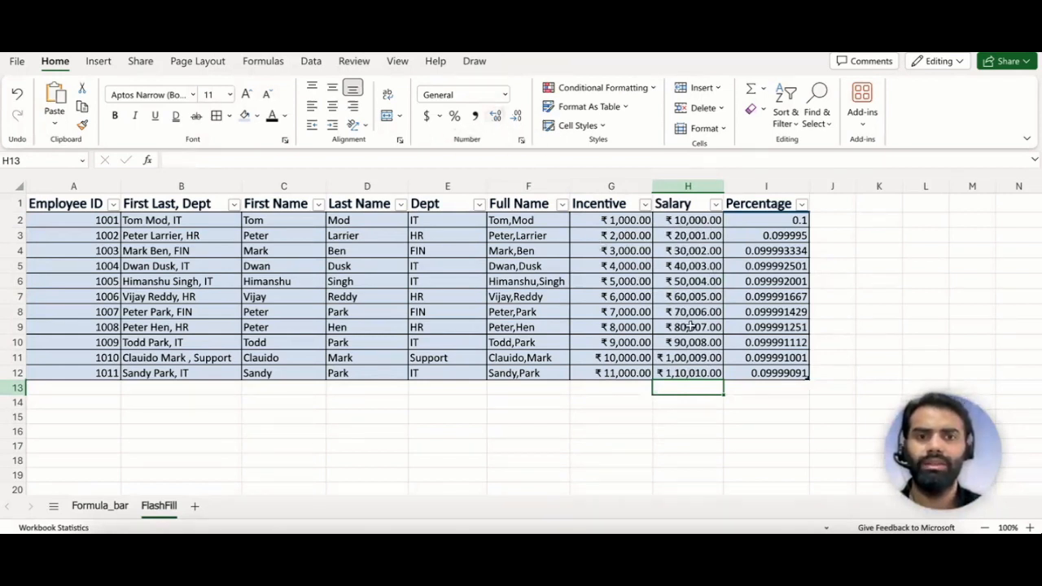
Step: Reduce the displayed decimals of the incentive in G2 to zero decimal places
left_click(689, 326)
left_click(616, 219)
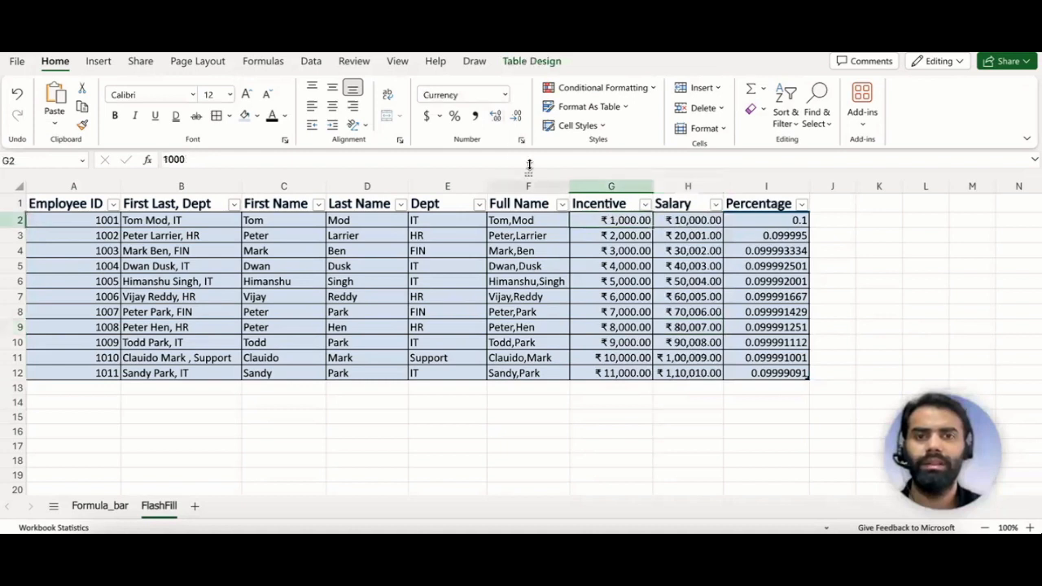
left_click(498, 123)
left_click(514, 119)
left_click(515, 119)
left_click(514, 119)
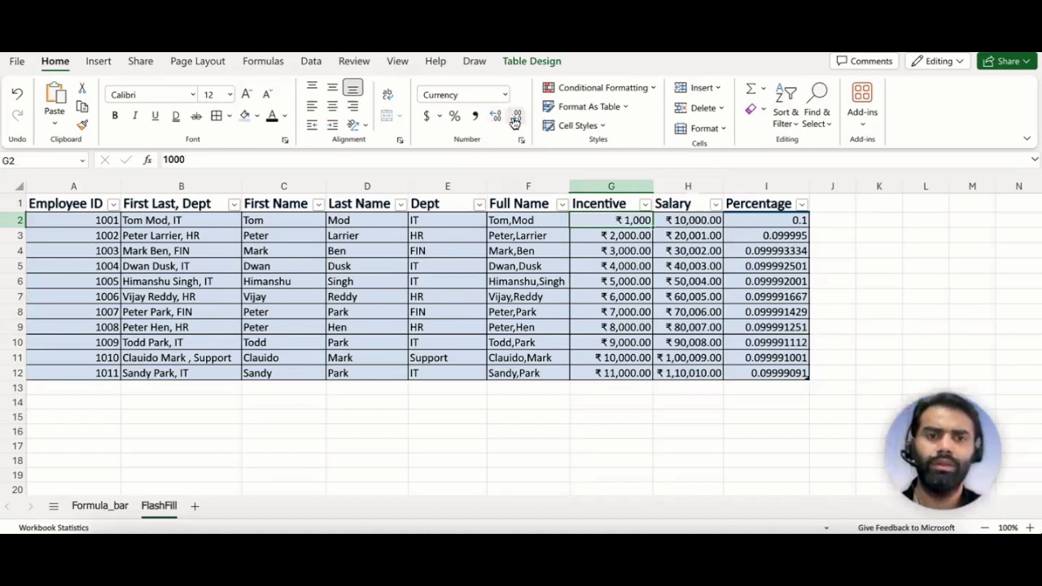
Step: Increase the displayed decimals of the incentive in G2 to two decimal places
left_click(639, 250)
left_click(637, 221)
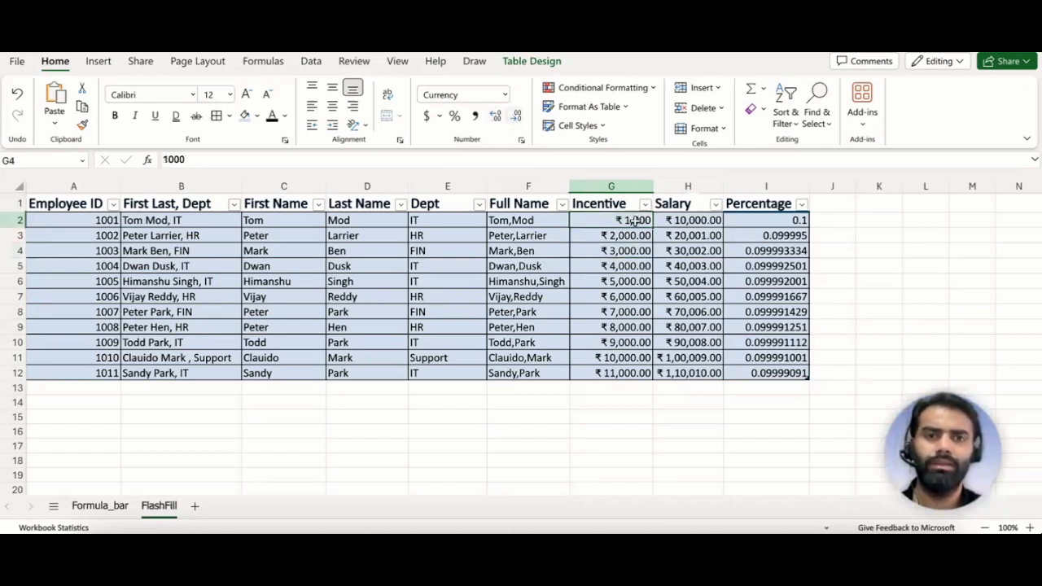
left_click(496, 116)
left_click(495, 116)
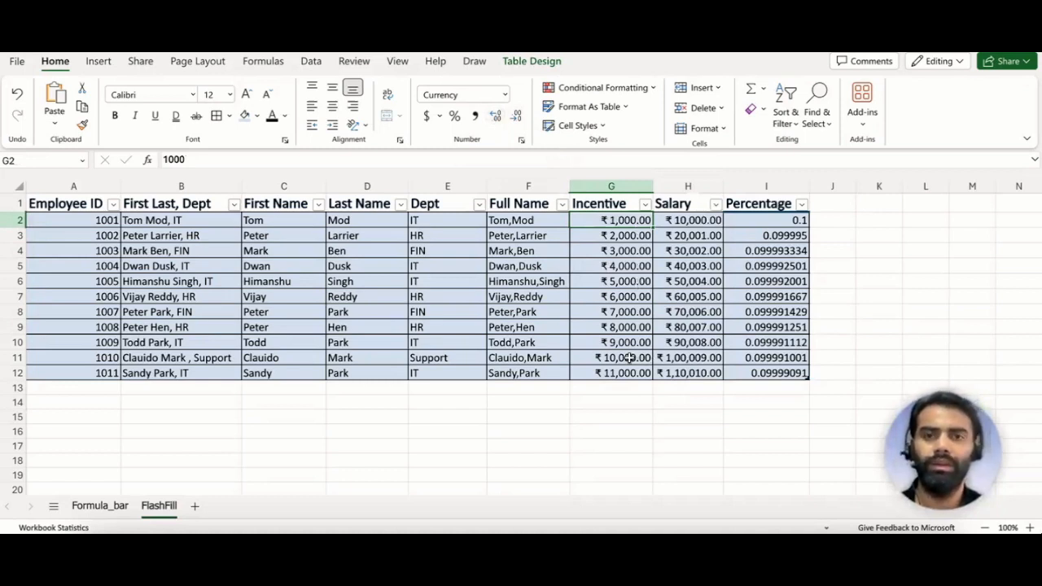
Step: Apply the Comma style to the incentive in cell G3
left_click(611, 251)
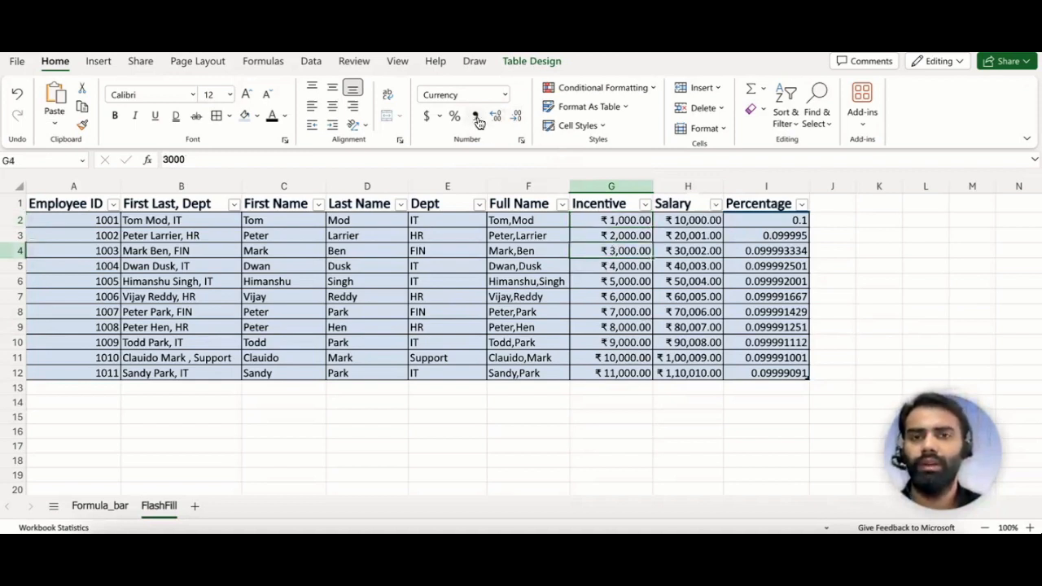
left_click(614, 237)
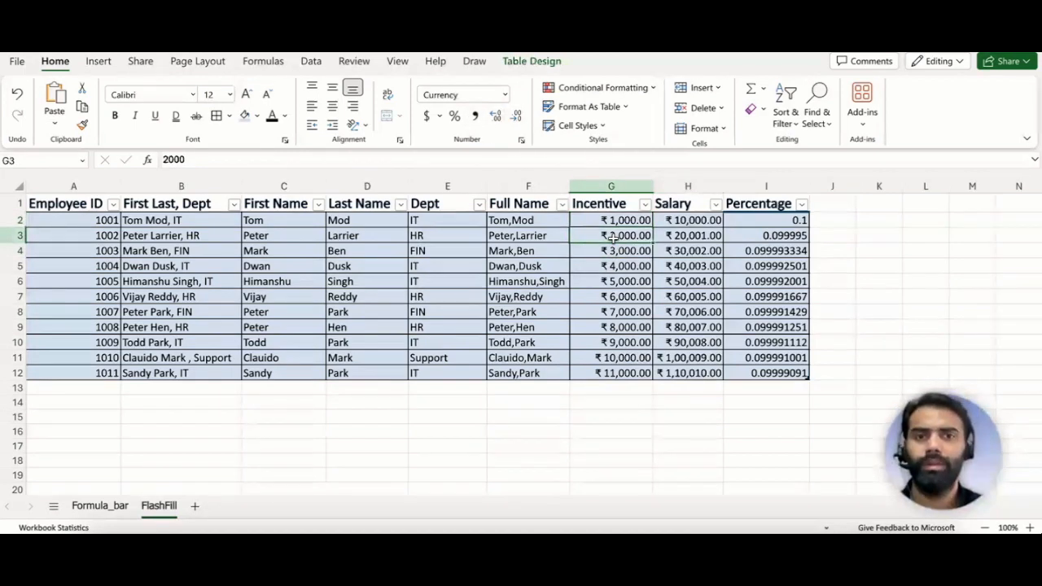
left_click(475, 116)
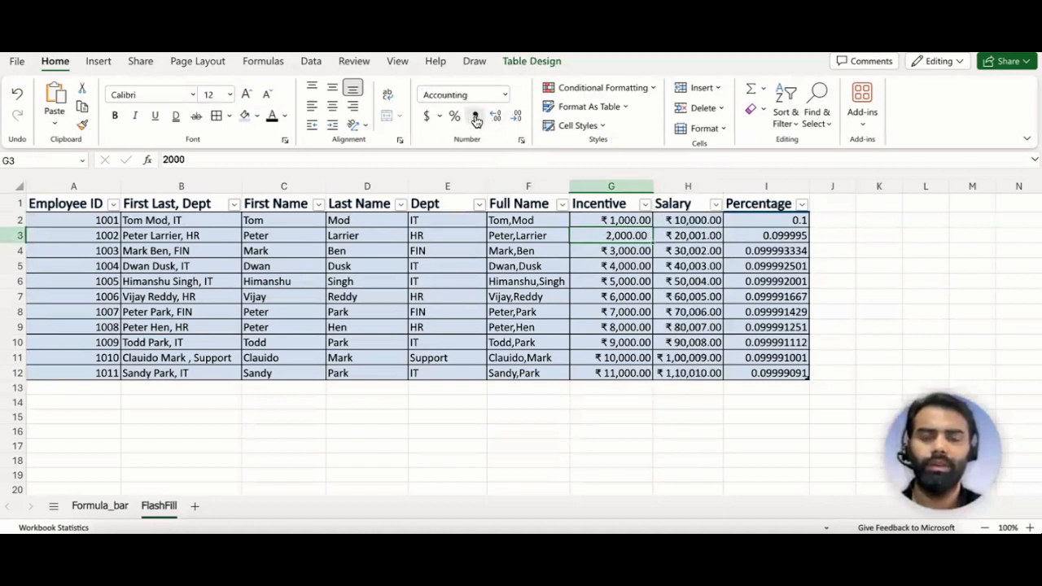
Step: Undo the Comma style applied to the incentive in G3
left_click(627, 256)
left_click(621, 236)
left_click(17, 94)
left_click(18, 94)
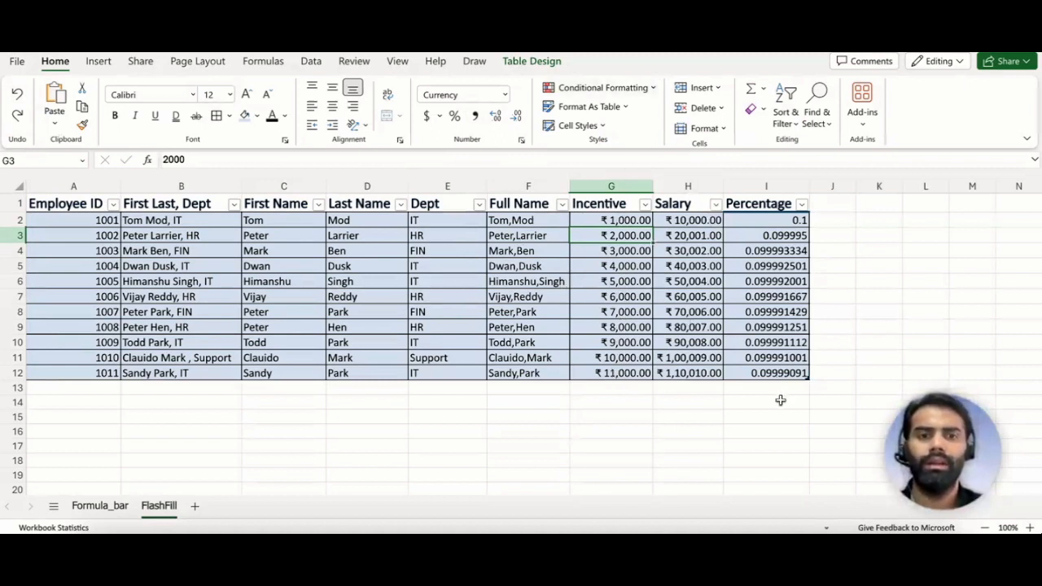
Step: Examine the Percentage column's values and the formula behind its cells
left_click(771, 264)
left_click_drag(770, 222, 771, 371)
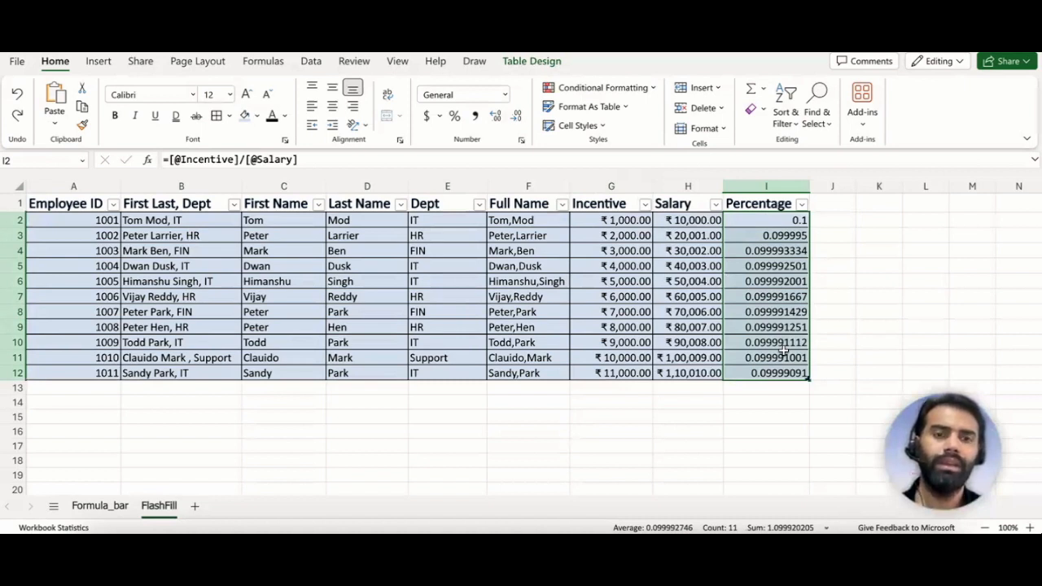
left_click(780, 284)
left_click(774, 265)
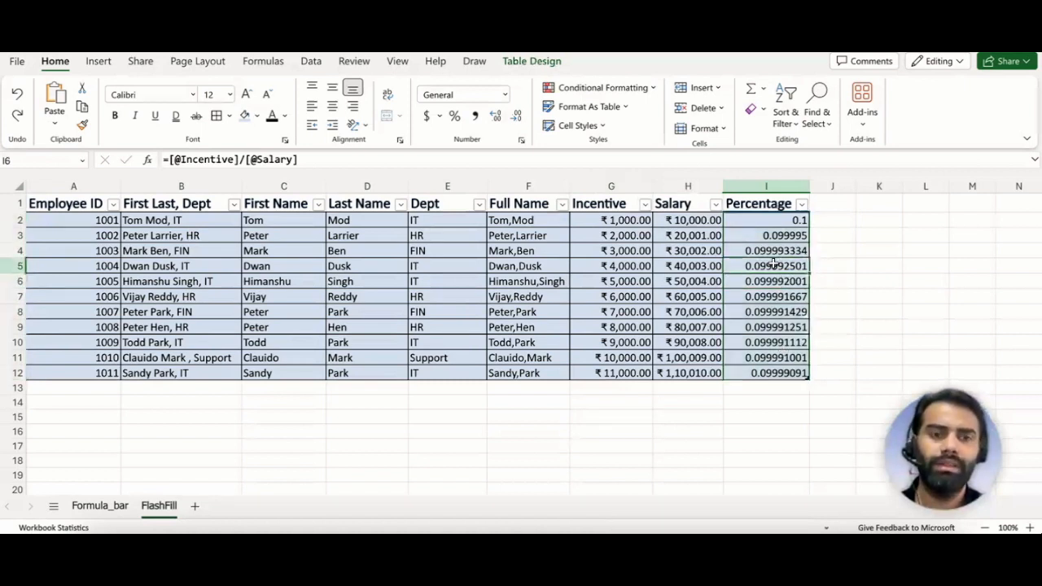
left_click(763, 252)
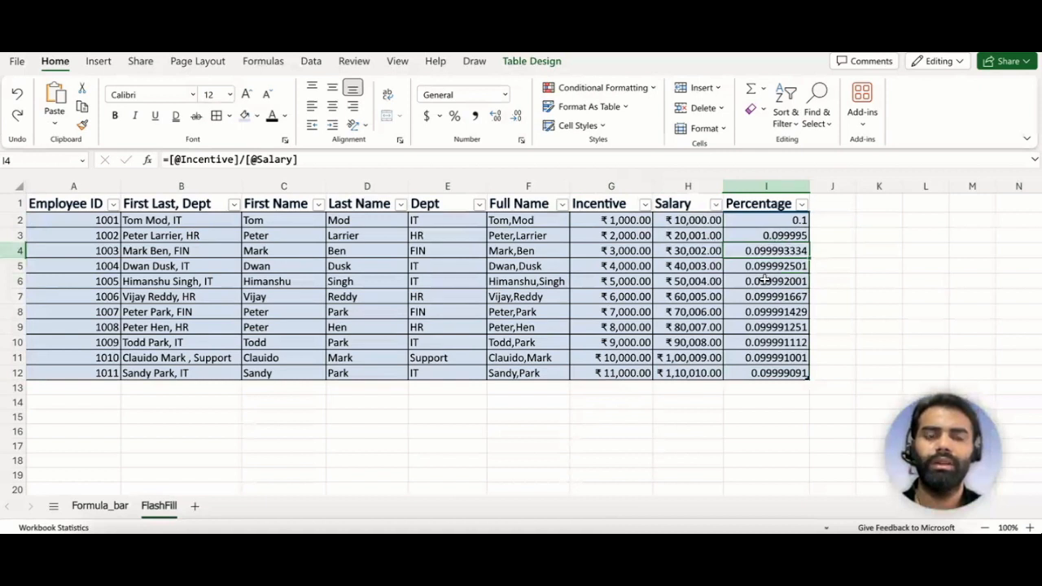
left_click(765, 281)
left_click(765, 298)
left_click(768, 312)
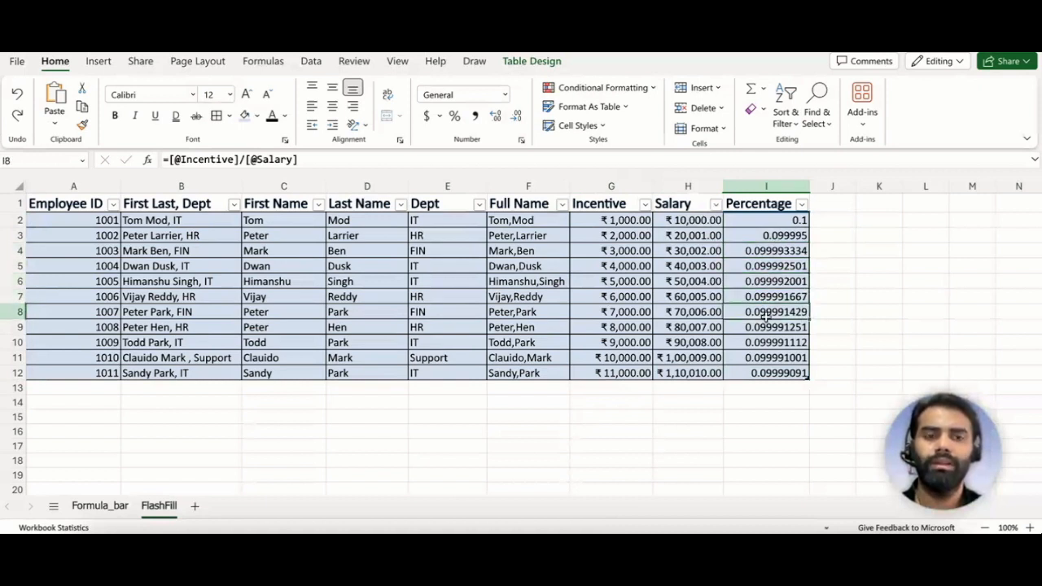
left_click(766, 342)
Step: Format the Percentage values in I2:I12 as Number
left_click_drag(753, 218, 757, 373)
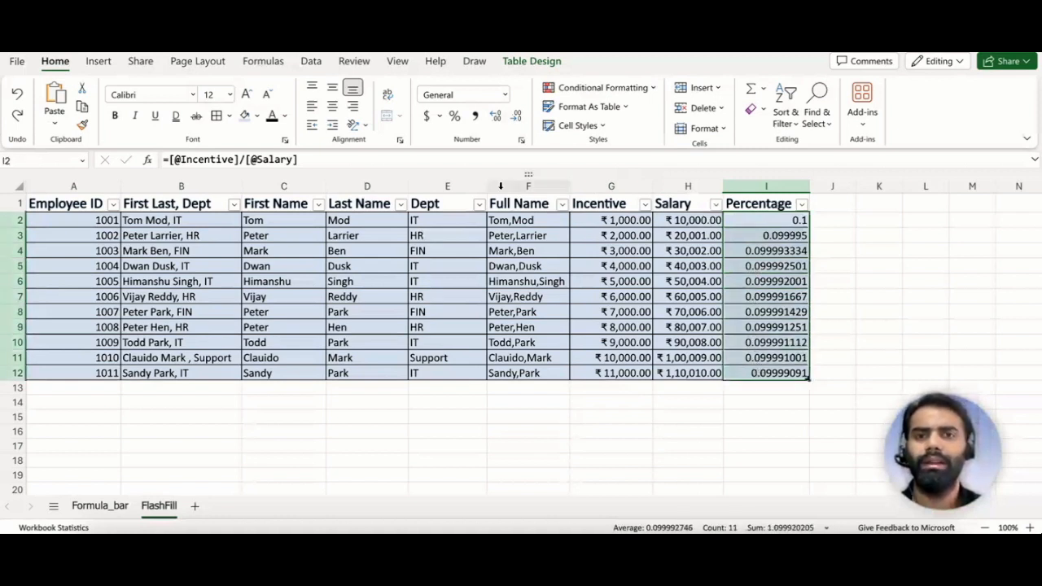
left_click(504, 95)
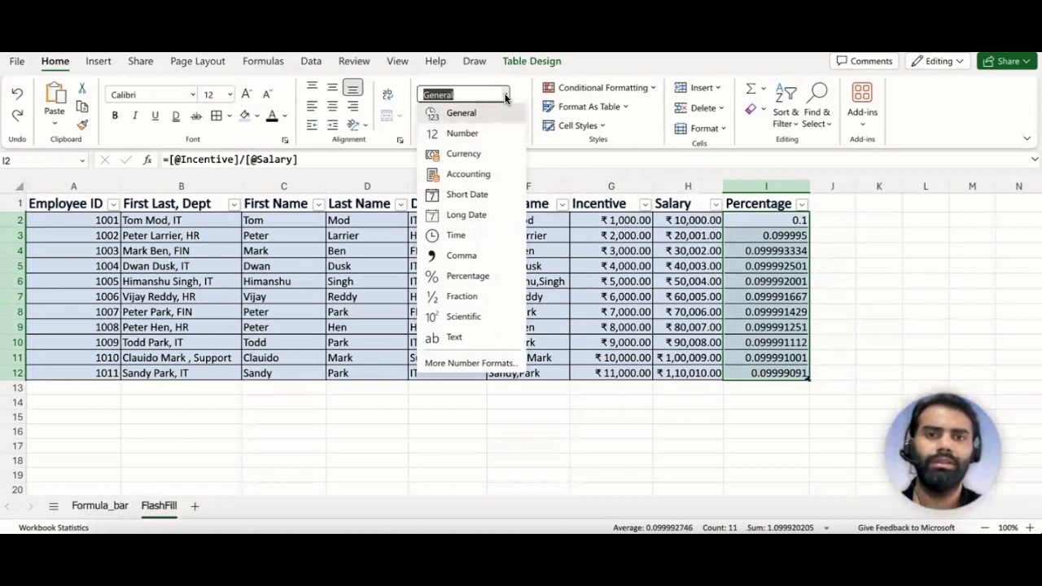
left_click(462, 132)
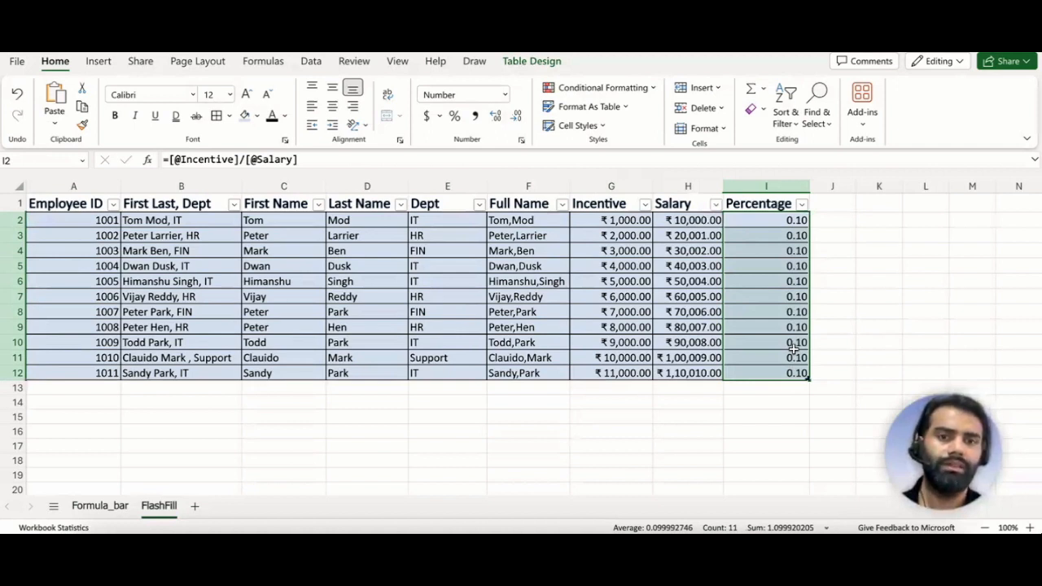
Step: Change the incentive in cell G8 to 8000
left_click(620, 309)
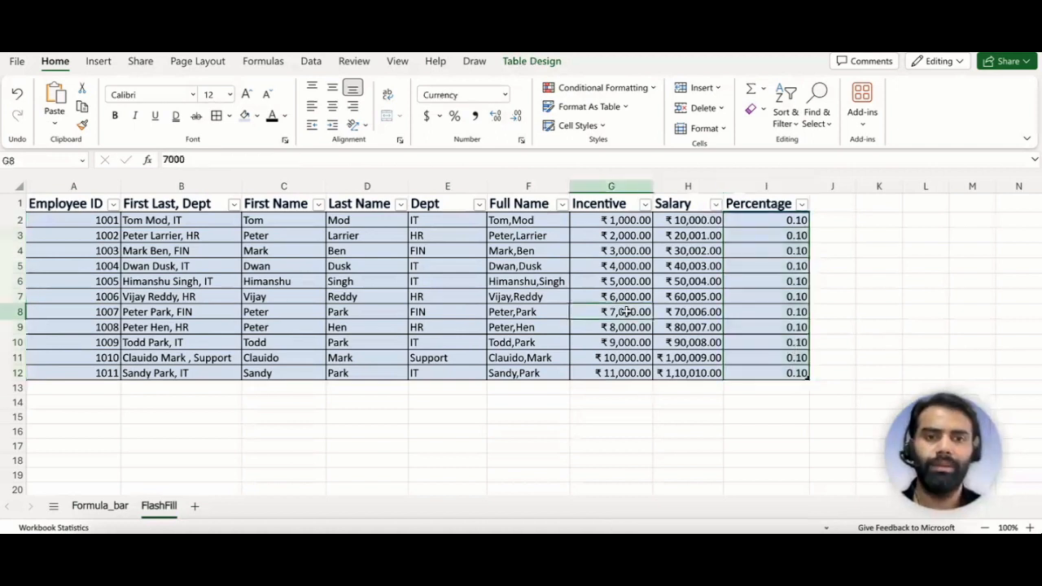
double_click(598, 311)
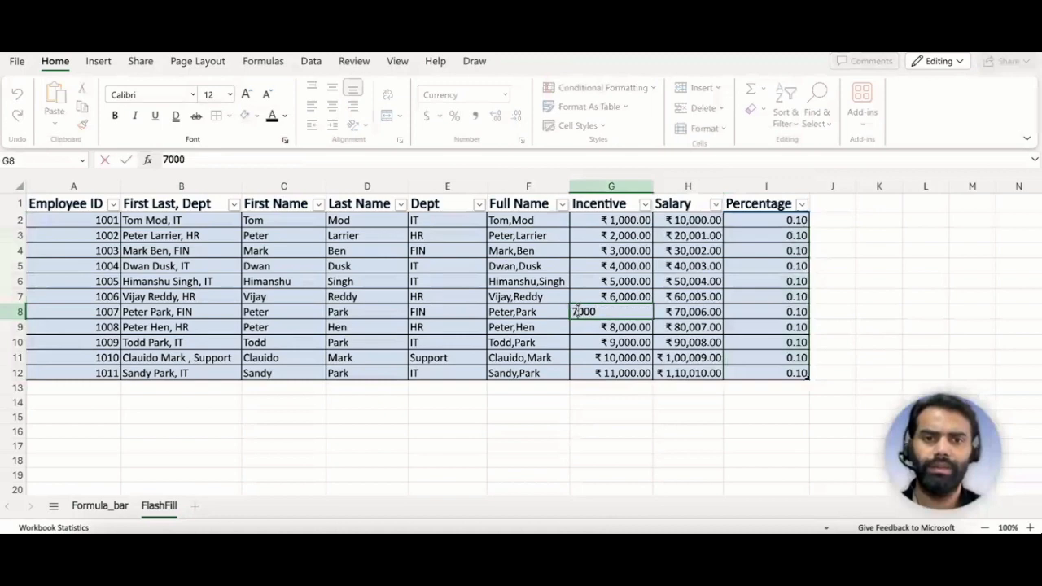
key("BackSpace")
type("8")
key("Return")
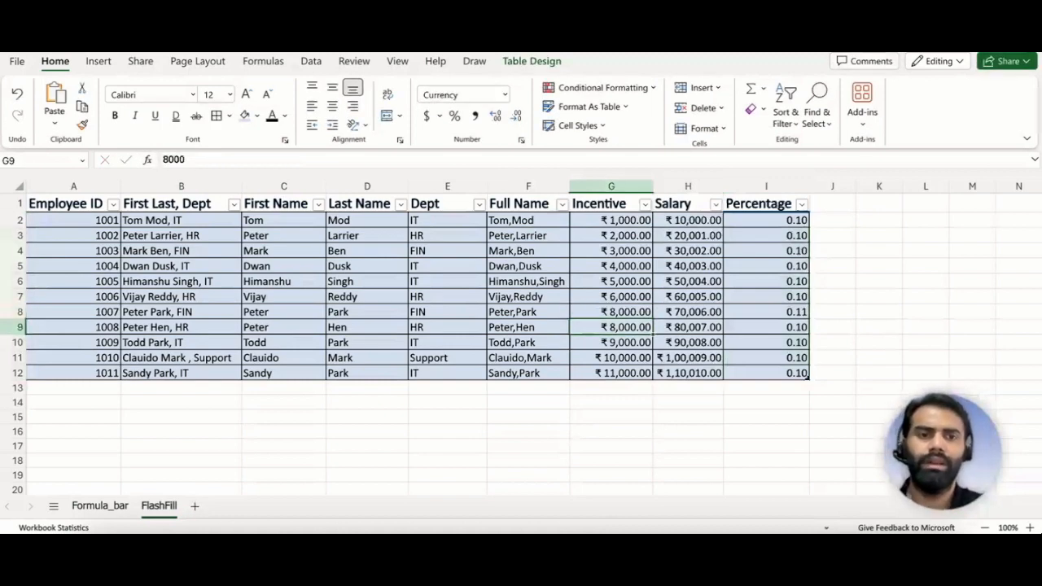
Step: Change the incentive in cell G6 to 8000
left_click(615, 279)
double_click(574, 276)
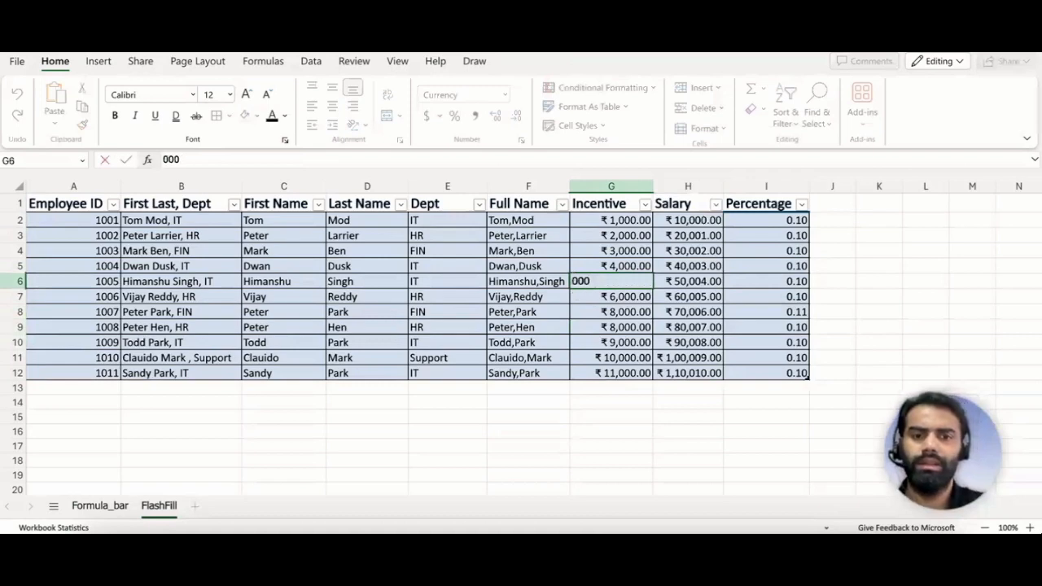
type("8")
key("Return")
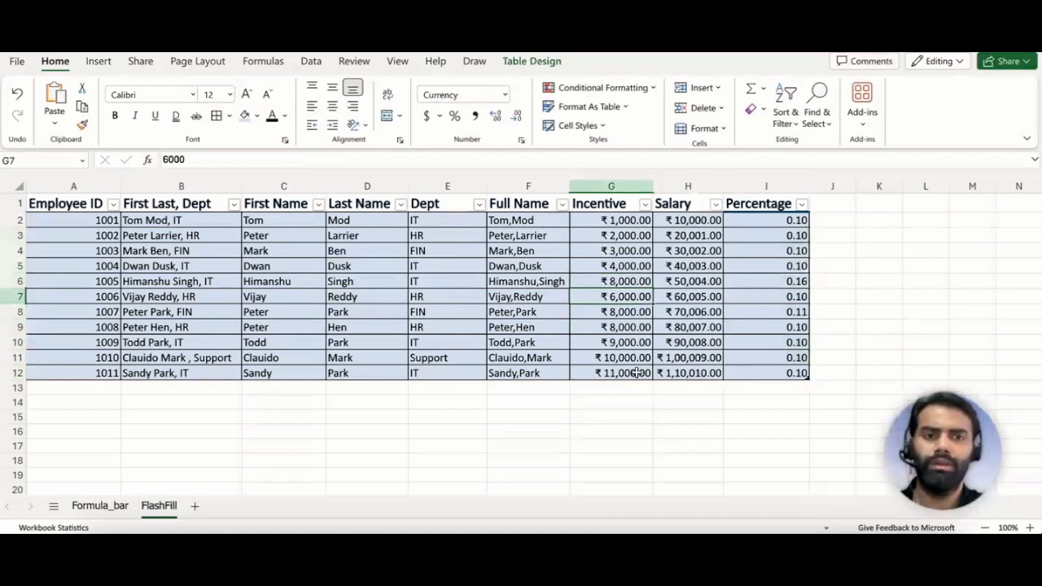
Step: Change the incentive in cell G11 to 20000
left_click(613, 359)
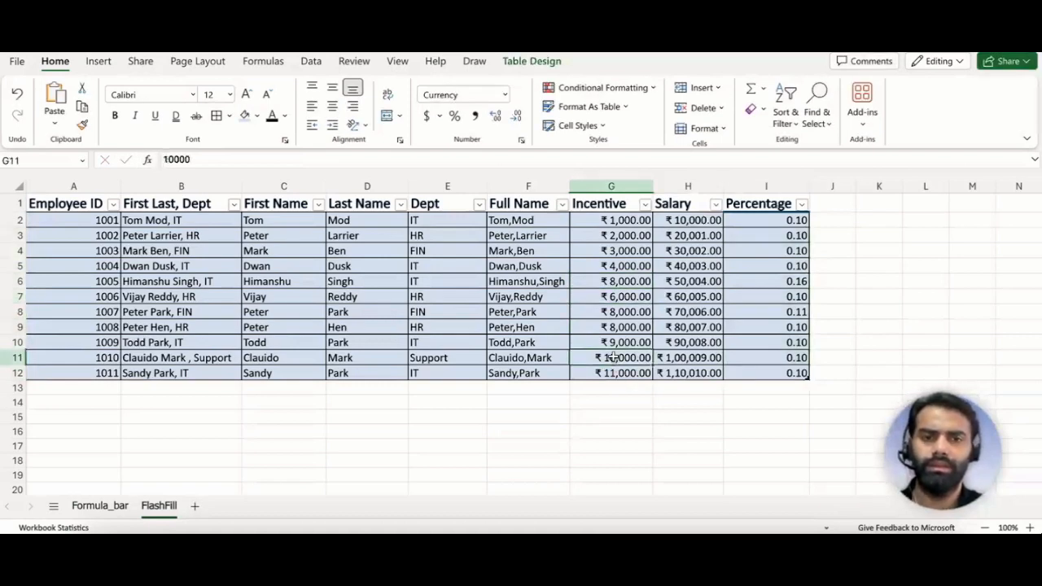
double_click(612, 358)
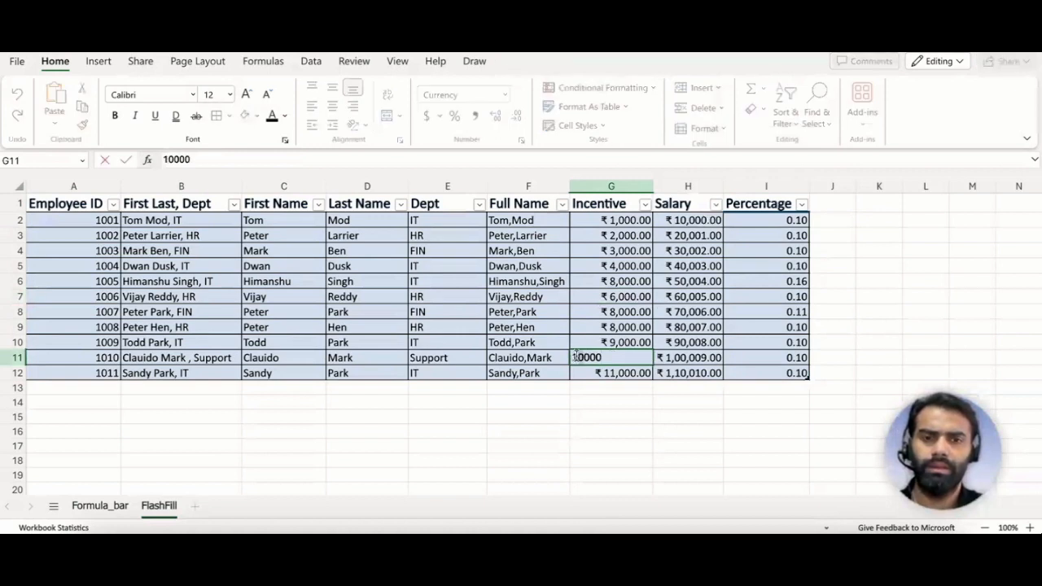
double_click(576, 357)
type("20000")
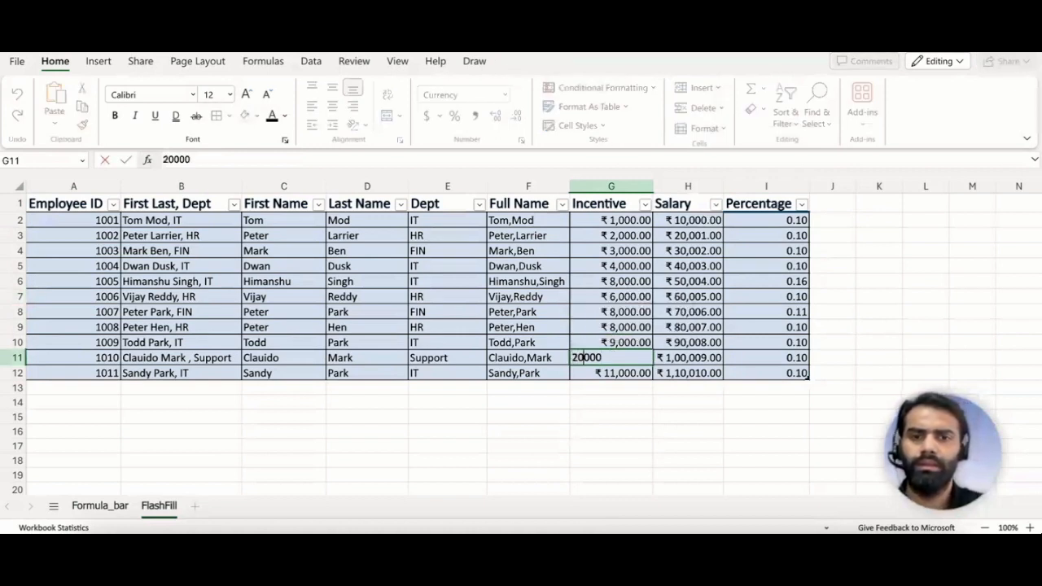
key("Return")
left_click(764, 413)
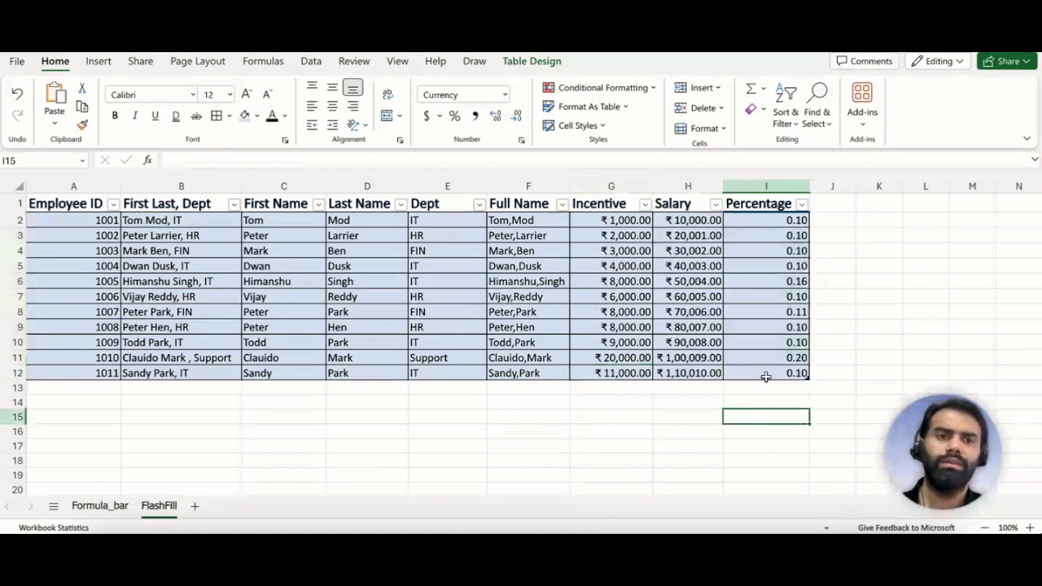
Step: Review the detailed number formatting options for the Percentage values in I2:I12, then close them without changes
left_click_drag(770, 220, 774, 371)
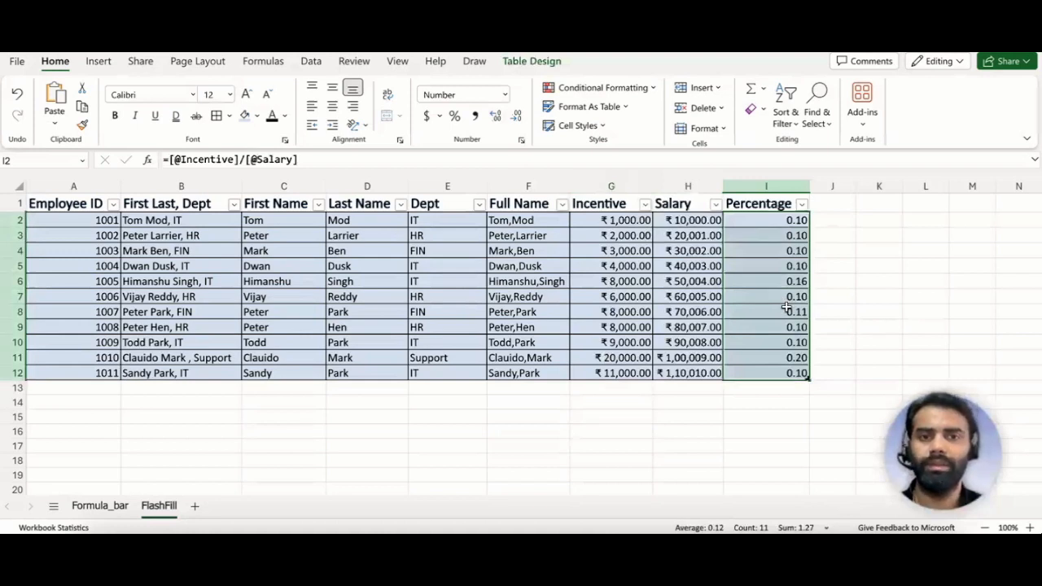
left_click(523, 143)
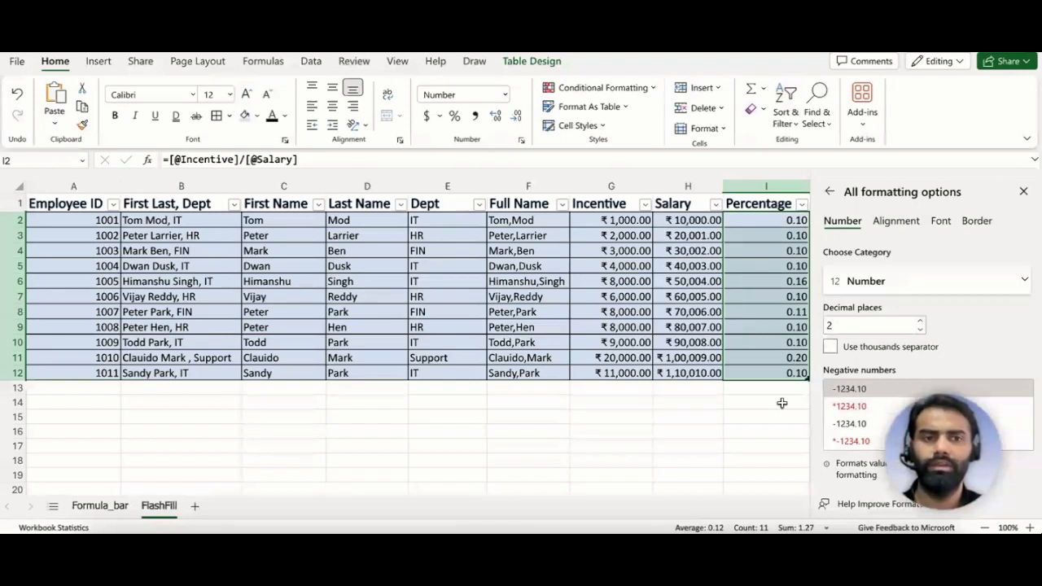
left_click(1023, 191)
left_click(880, 357)
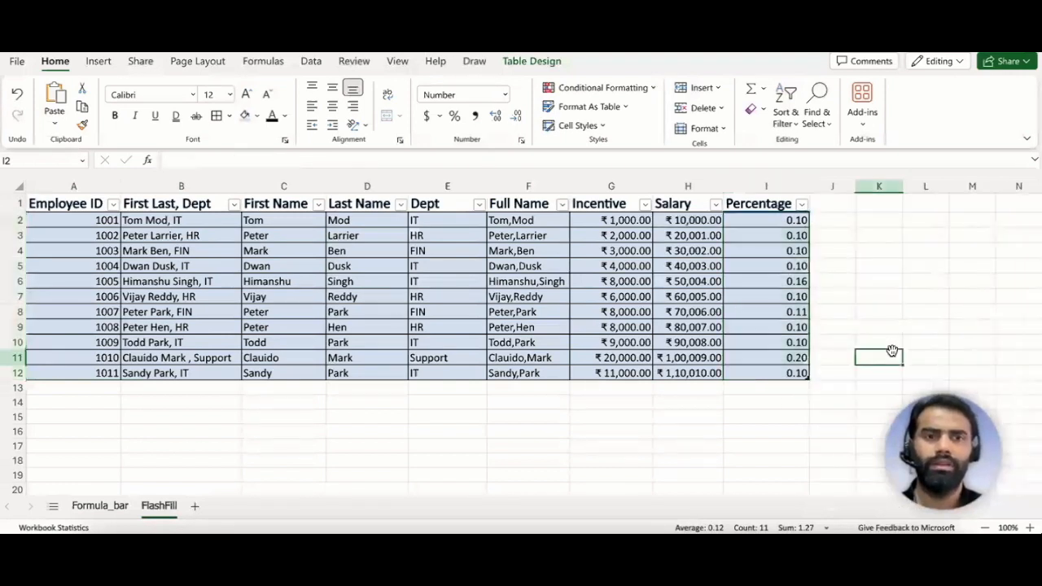
Step: Format the Percentage values in I2:I12 with the percent style
left_click_drag(763, 221, 780, 372)
left_click(873, 326)
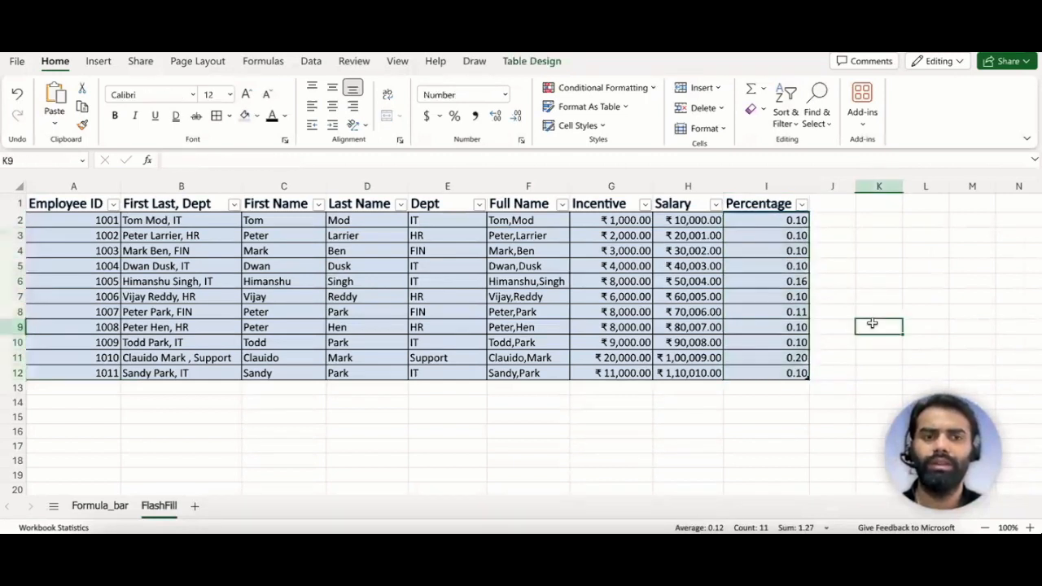
left_click_drag(770, 220, 770, 375)
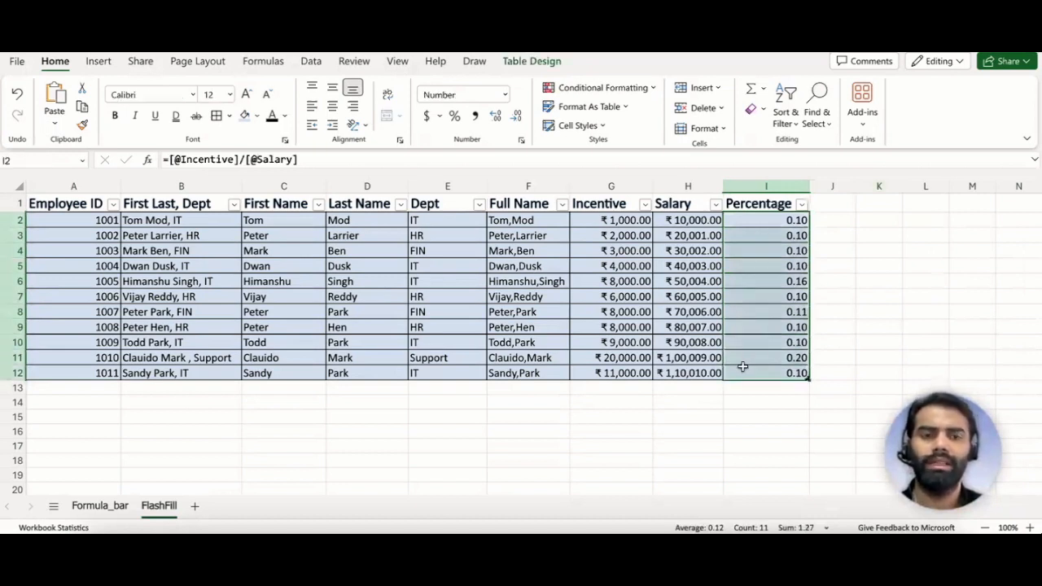
left_click(454, 116)
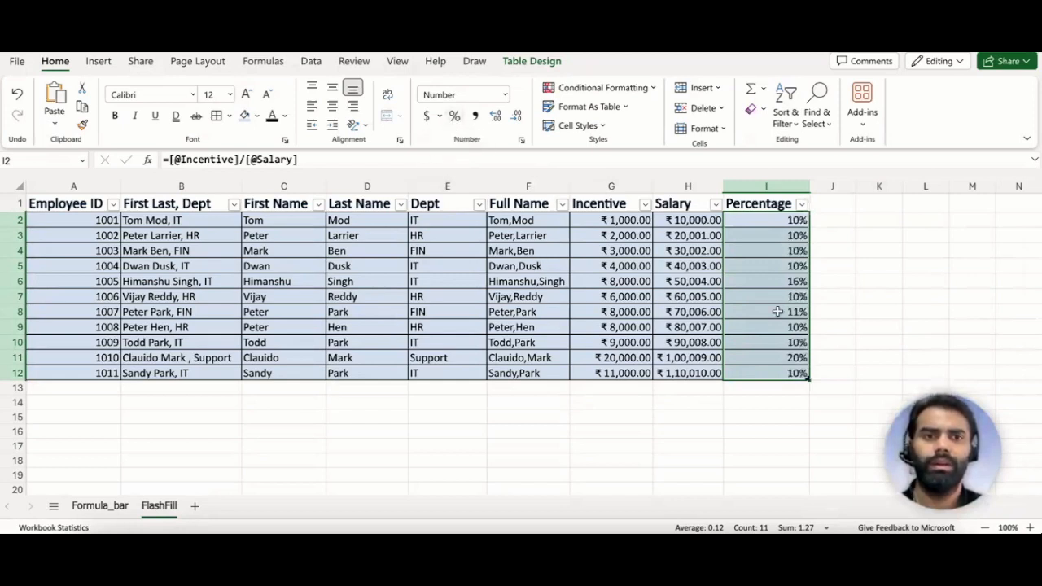
left_click(852, 358)
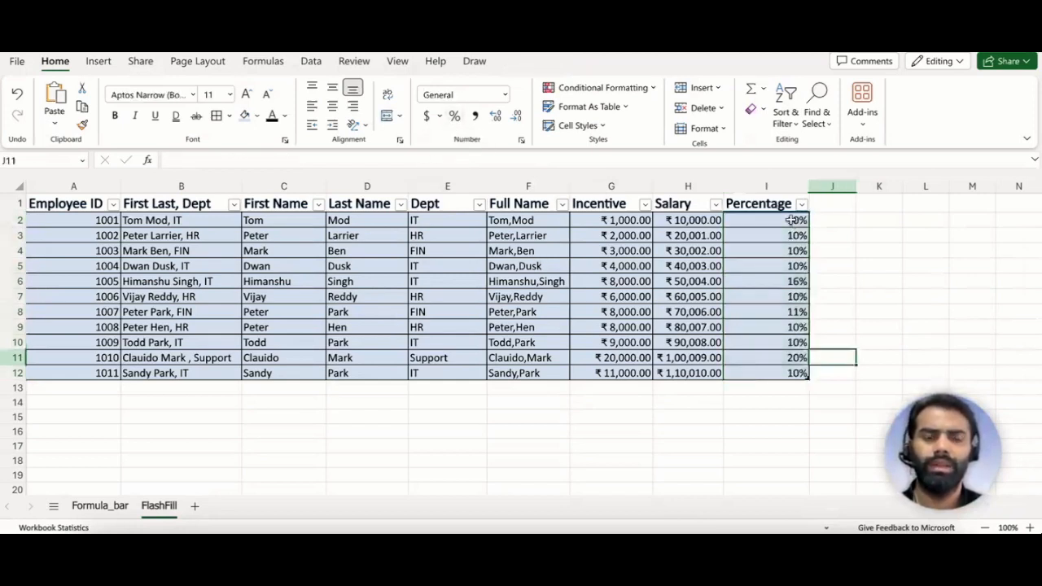
left_click_drag(792, 220, 796, 375)
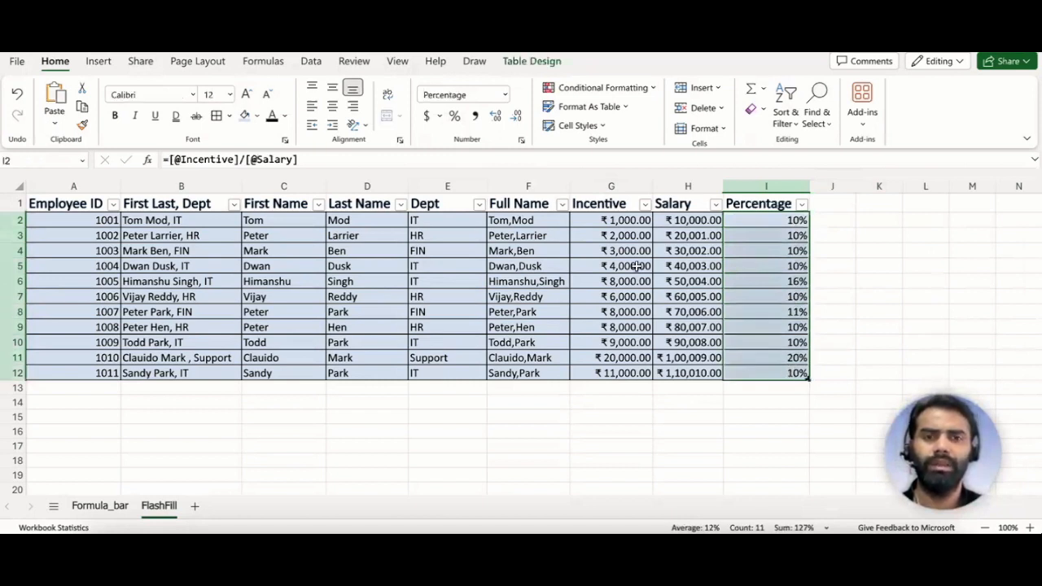
left_click(859, 313)
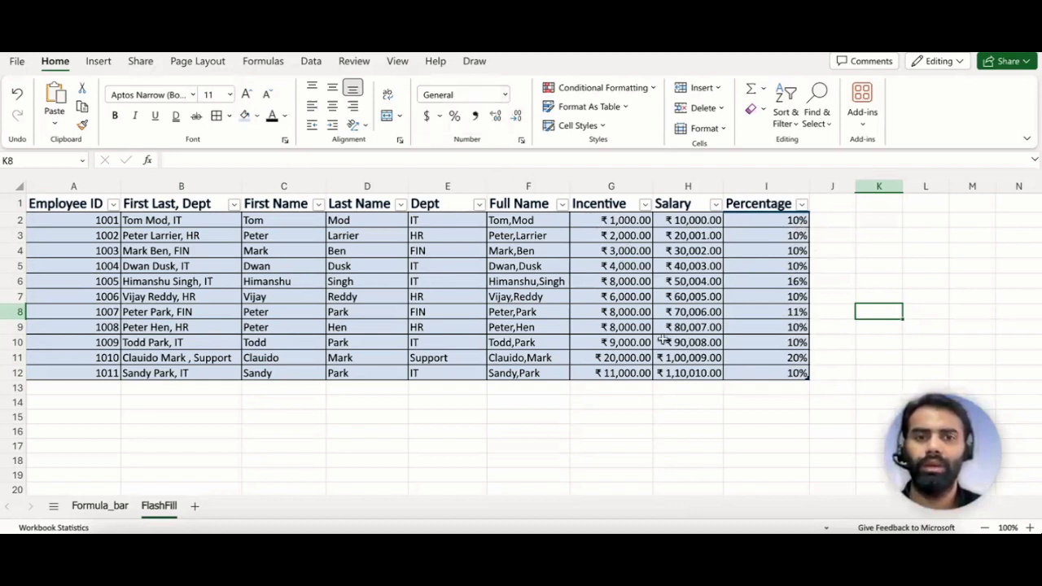
left_click_drag(590, 220, 698, 372)
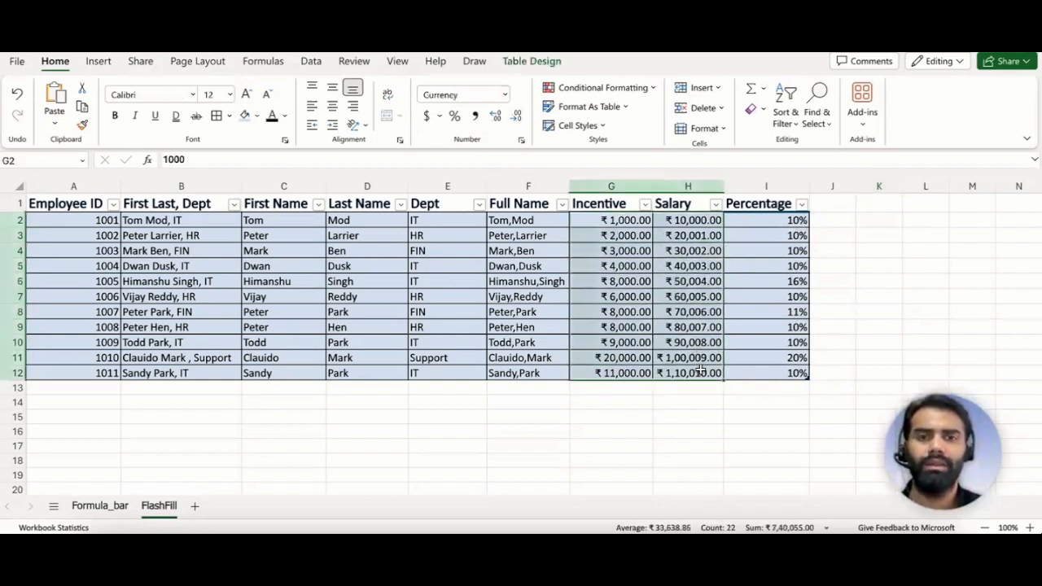
left_click(648, 421)
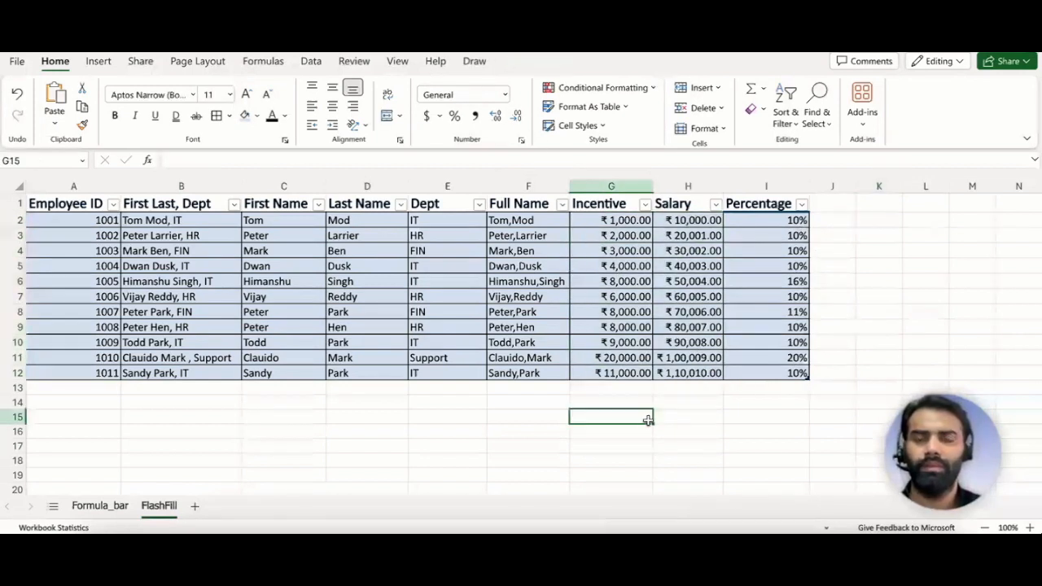